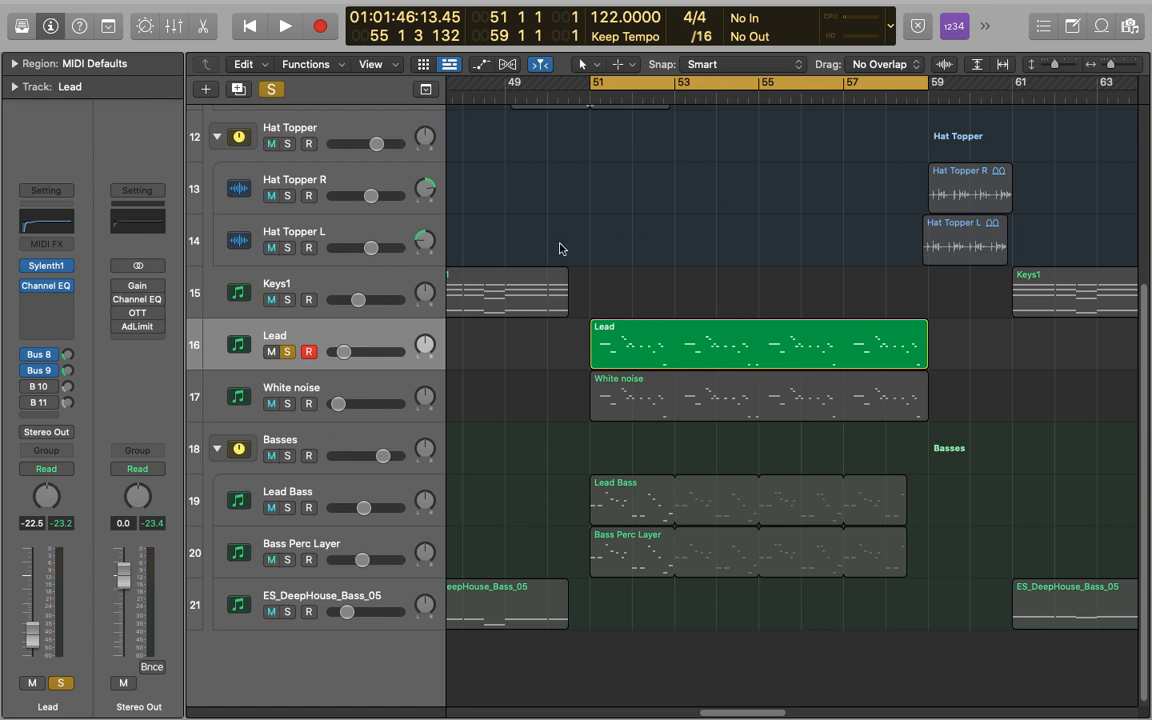
- Insert the Ensemble modulation effect below Channel EQ on the Lead track and reposition its window
click(41, 315)
mouse_move(120, 520)
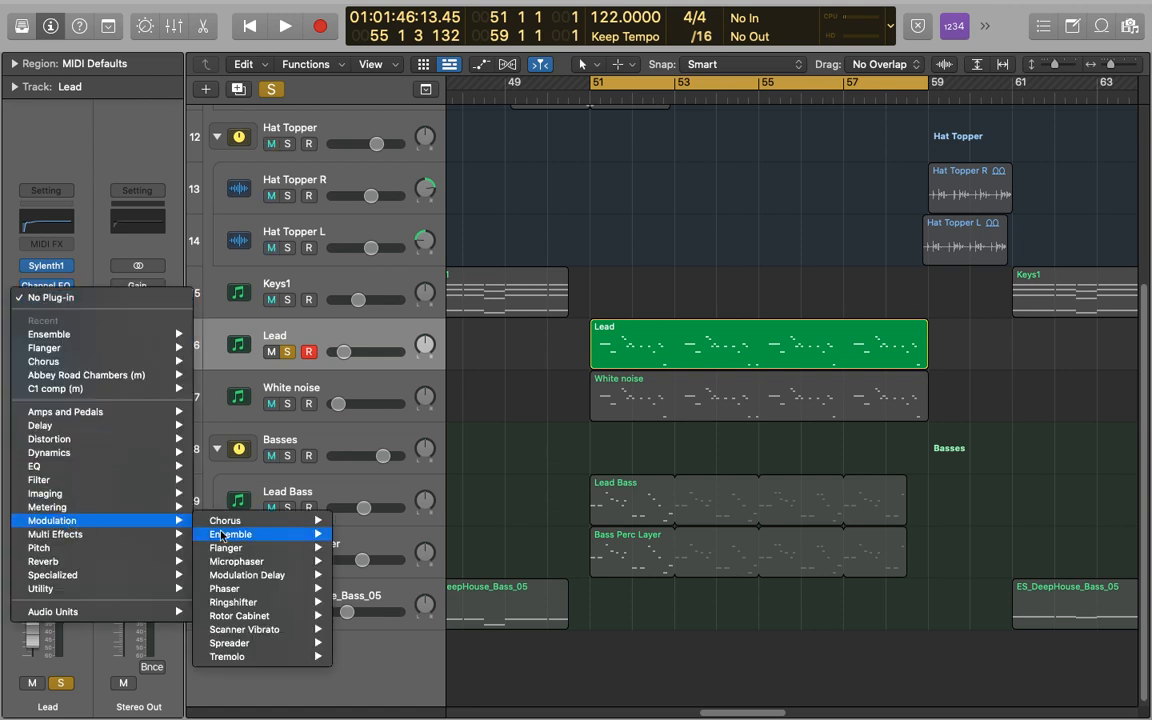
mouse_move(262, 534)
click(360, 536)
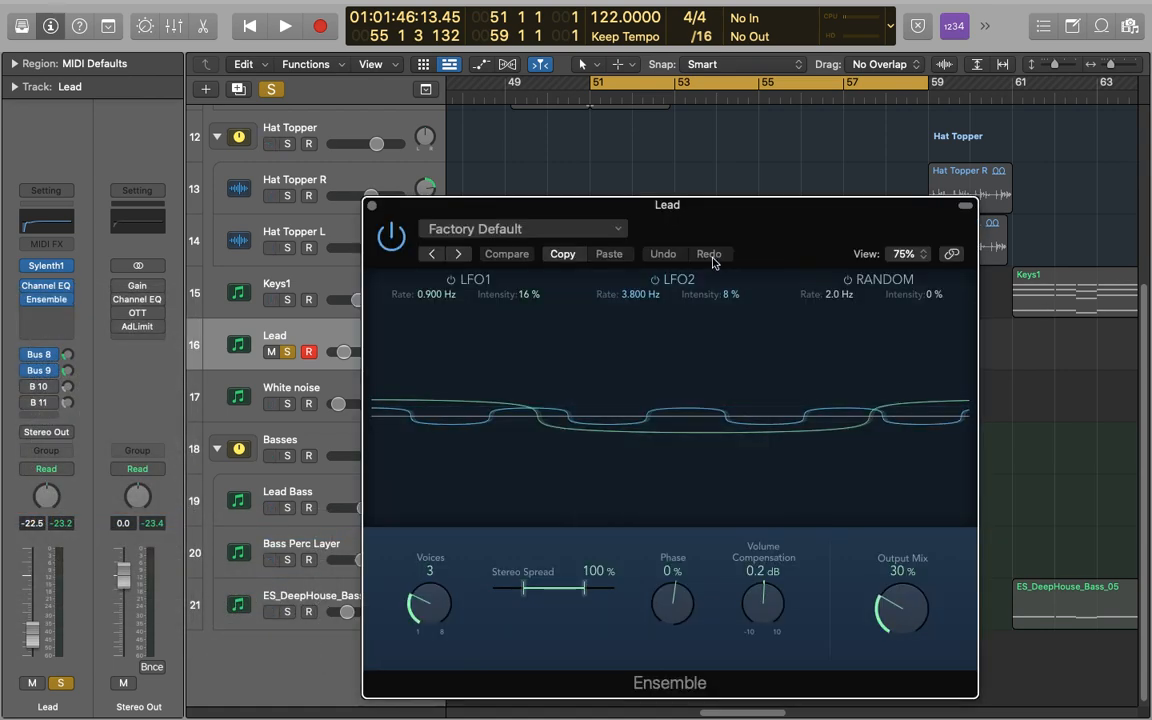
drag(718, 212, 626, 148)
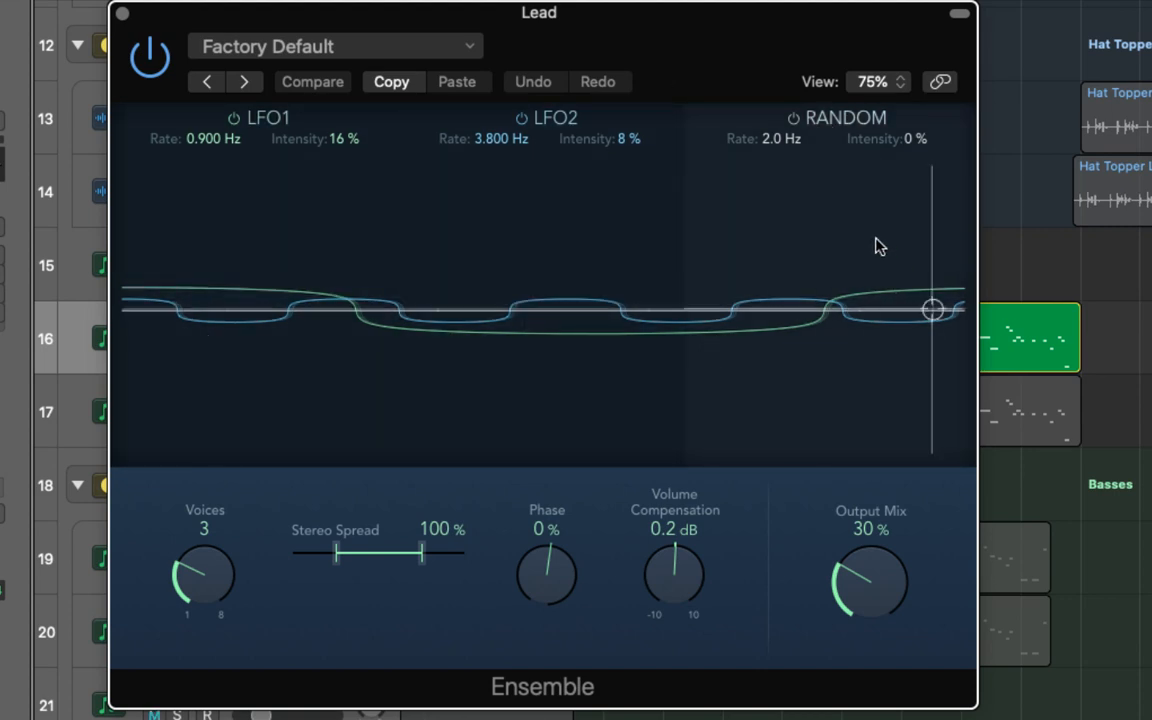
- Switch Ensemble's LFO1 and LFO2 off and back on
click(234, 117)
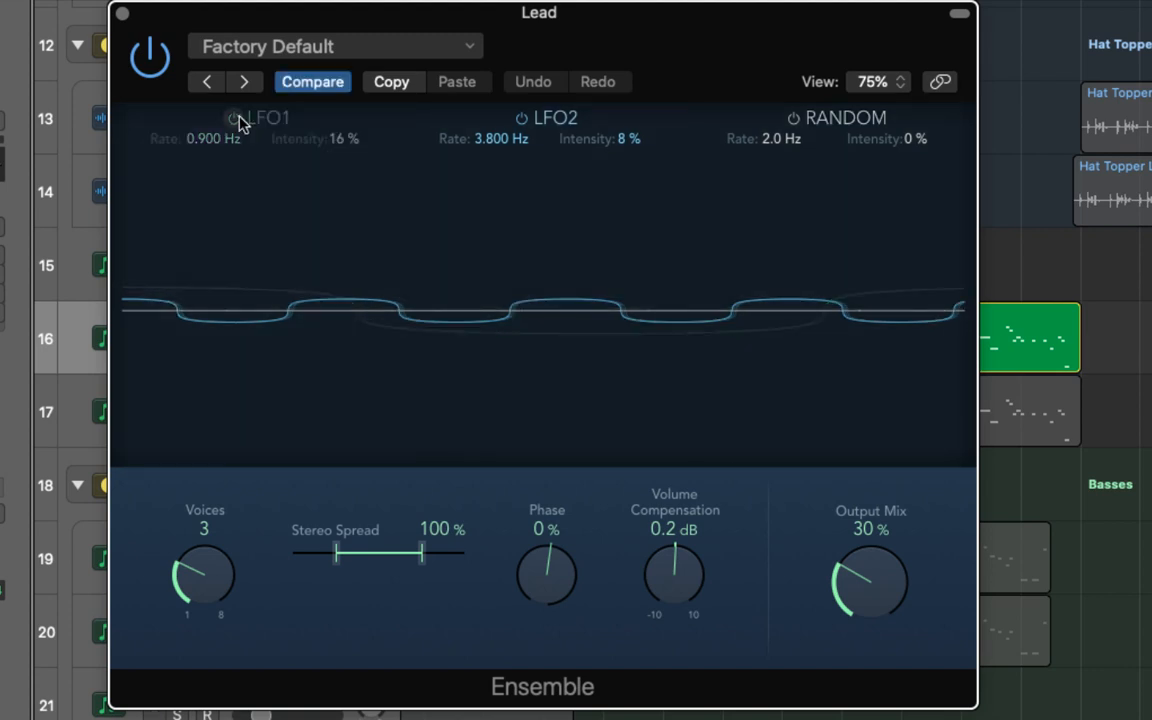
click(537, 118)
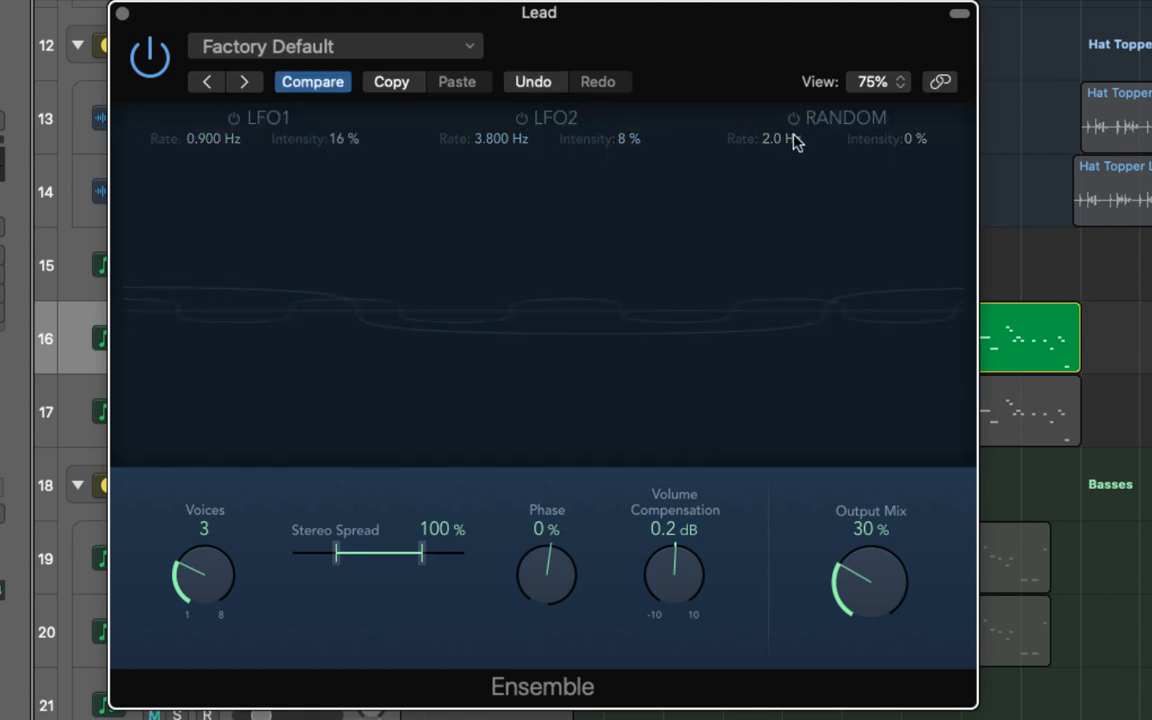
click(521, 118)
click(234, 117)
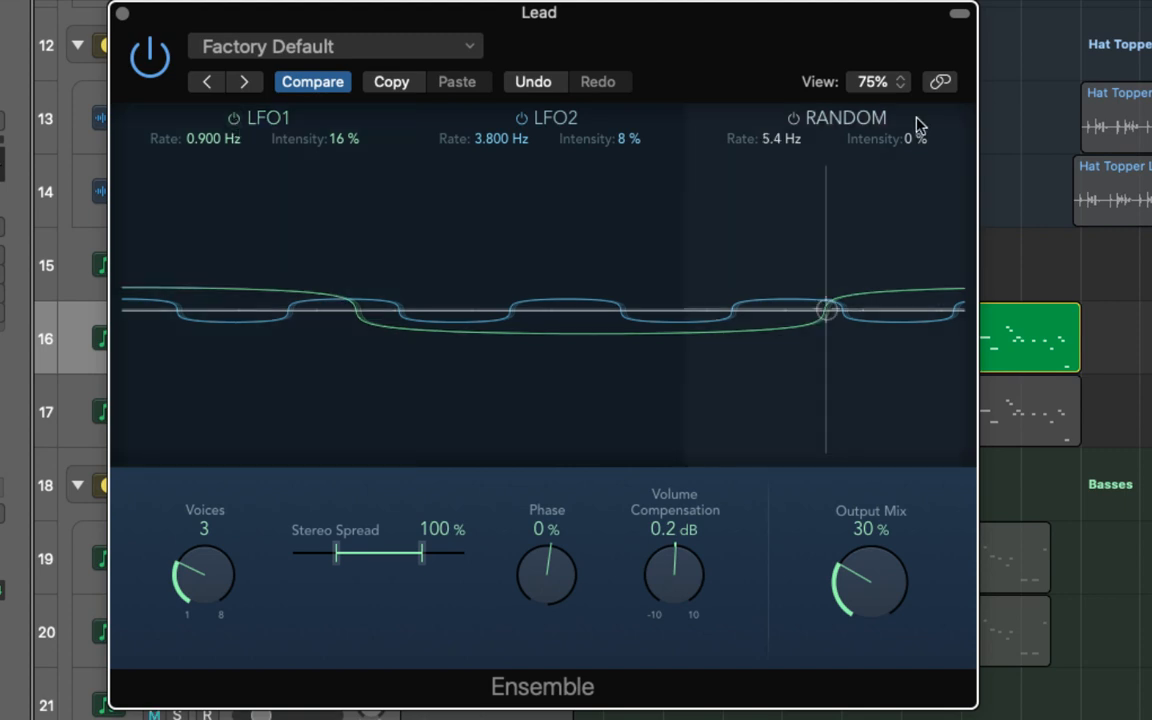
- Try LFO1 at 3.8 Hz and 34% intensity, LFO2 at 7.1 Hz and 32%, and Random at 6.3 Hz and 45%
drag(916, 136, 916, 103)
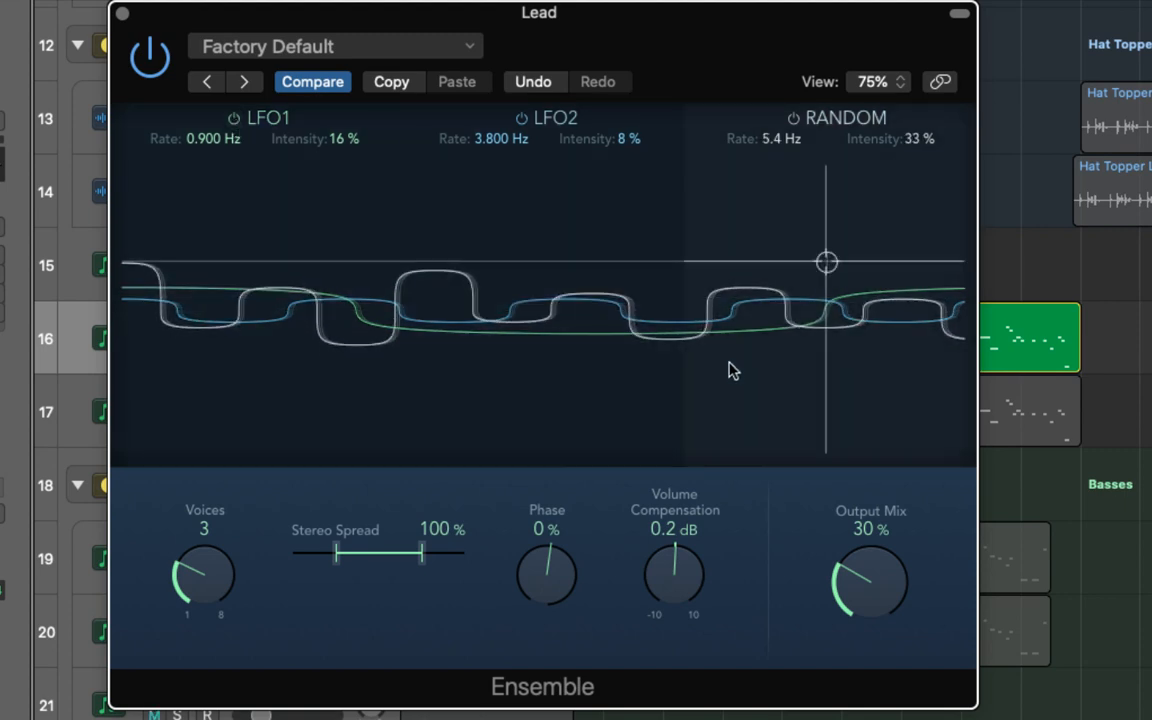
click(246, 270)
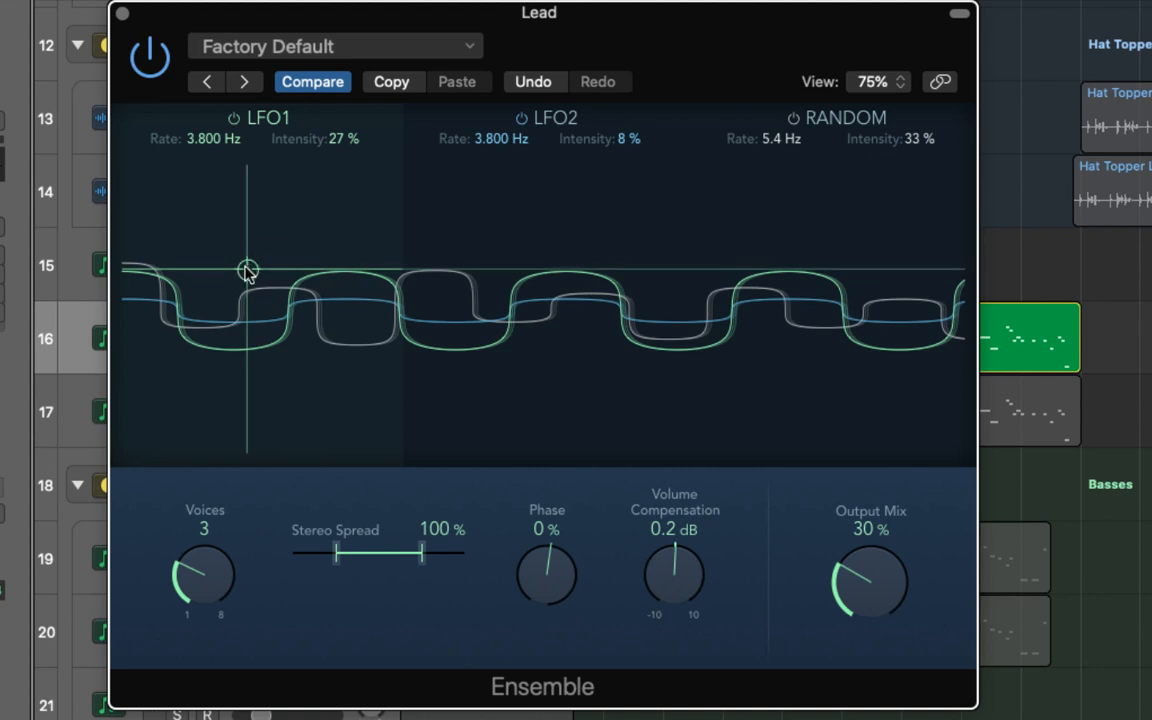
drag(249, 265, 797, 248)
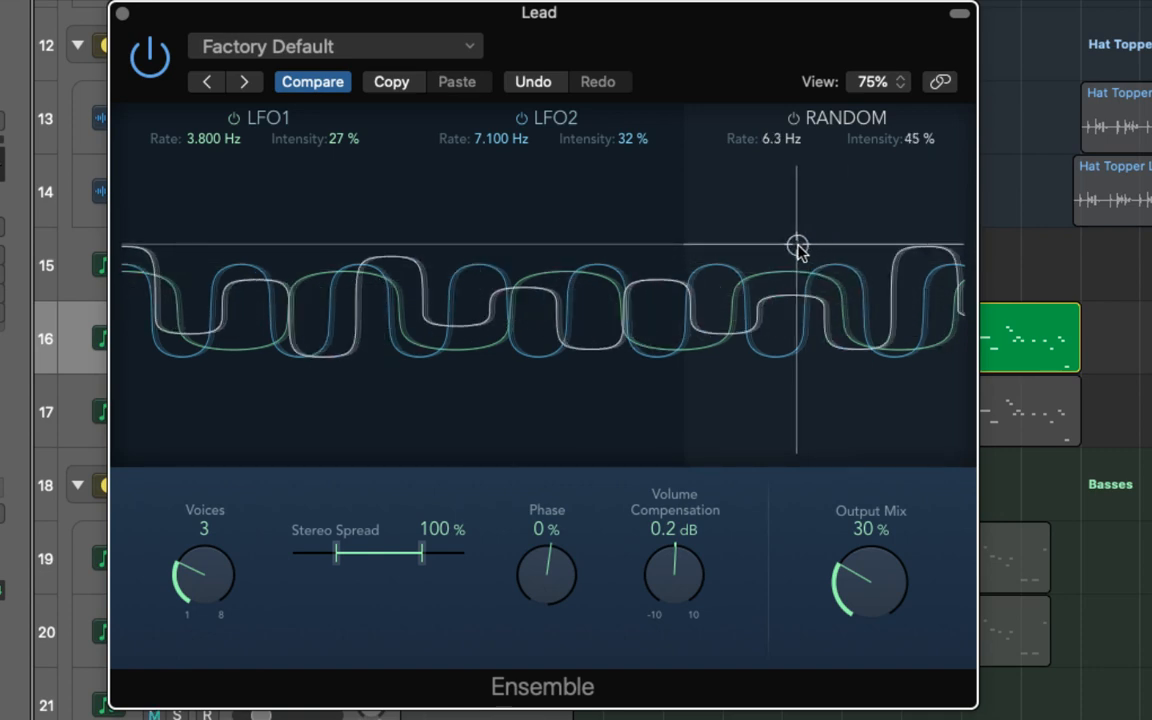
mouse_move(252, 265)
mouse_down()
mouse_move(161, 270)
mouse_move(154, 258)
mouse_move(229, 270)
mouse_move(198, 272)
mouse_move(283, 267)
mouse_move(190, 279)
mouse_move(190, 232)
mouse_move(193, 273)
mouse_move(193, 260)
mouse_move(250, 266)
mouse_up()
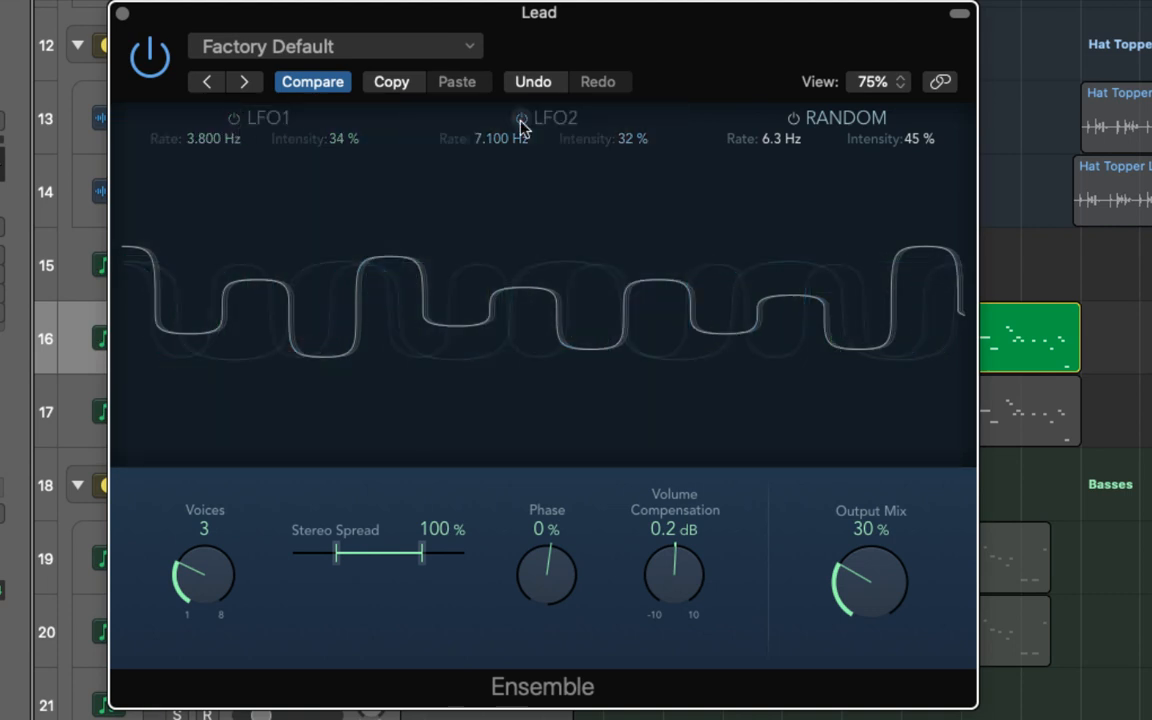
- Try Random at 6.9 Hz and 85% intensity, and LFO2 at 4.4 Hz and 36% with a 100% output mix
drag(798, 246, 784, 188)
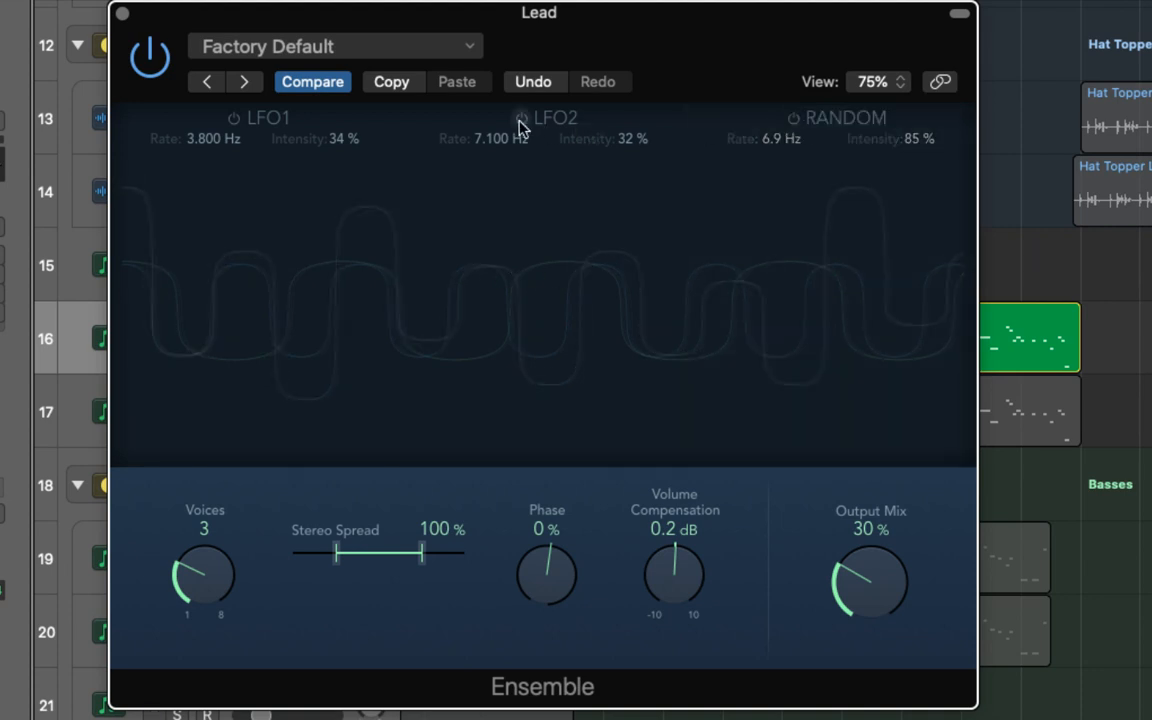
drag(517, 266, 515, 240)
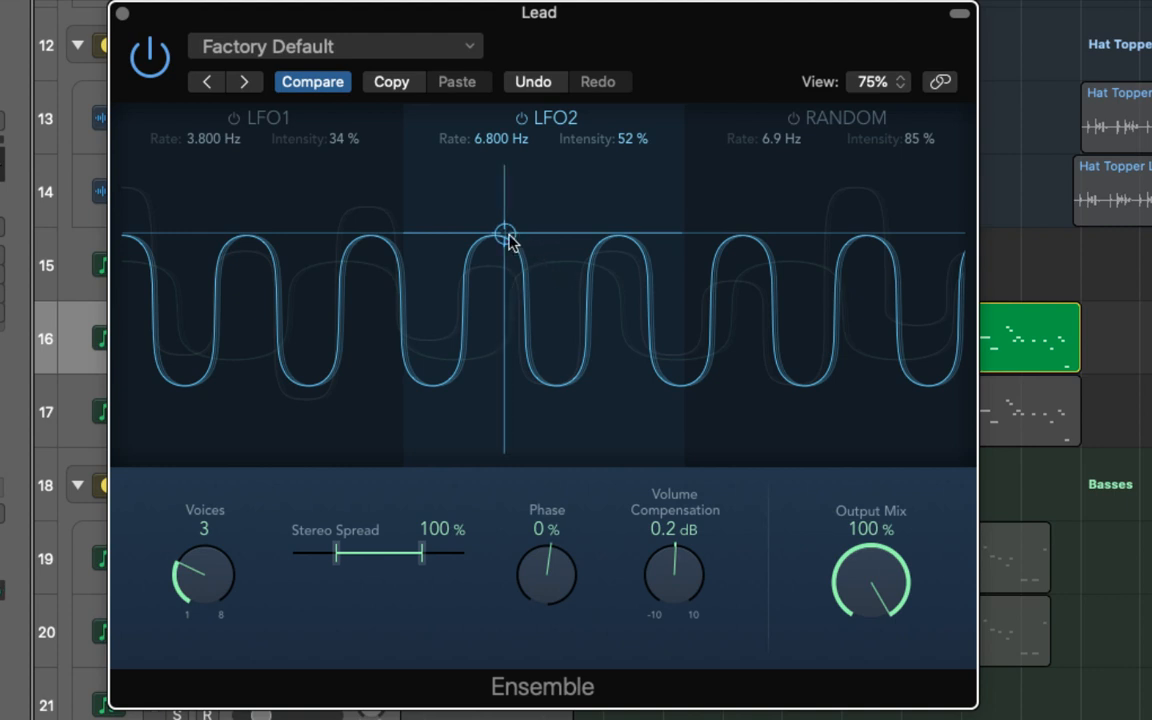
drag(505, 234, 525, 259)
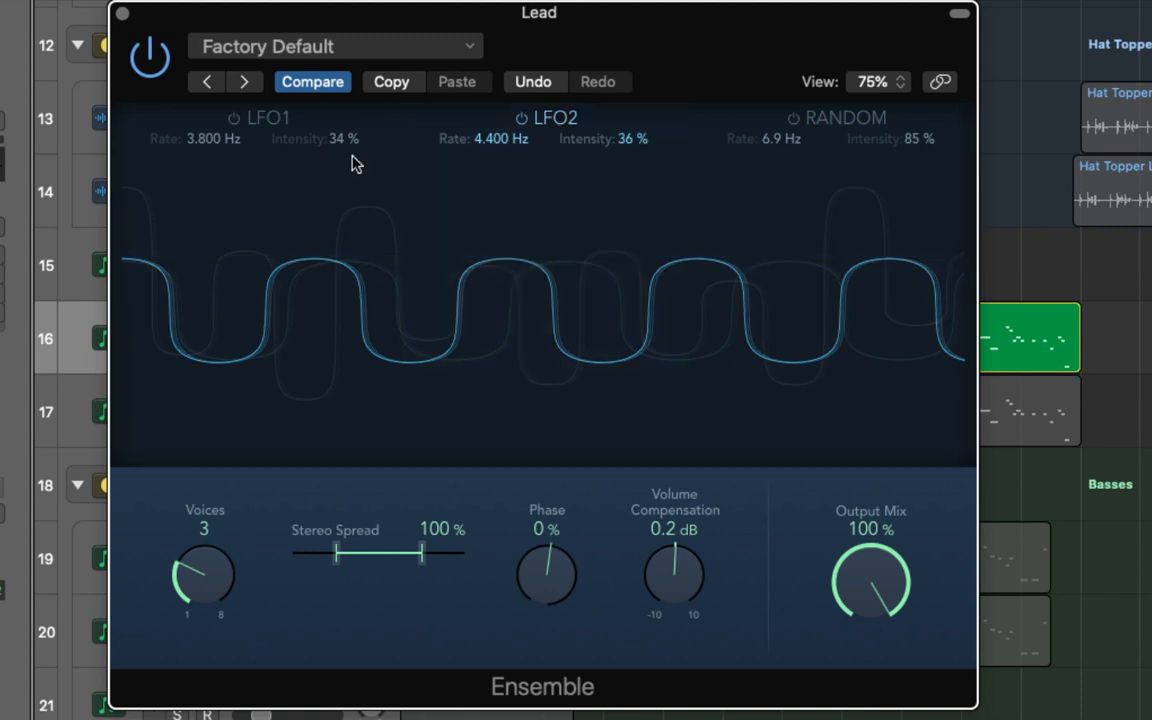
- Compare the sound with Ensemble bypassed, and set LFO1 to 2 Hz and 33%, LFO2 to 14.9 Hz and 33%, Random to 1 Hz and 100%
click(152, 55)
click(158, 54)
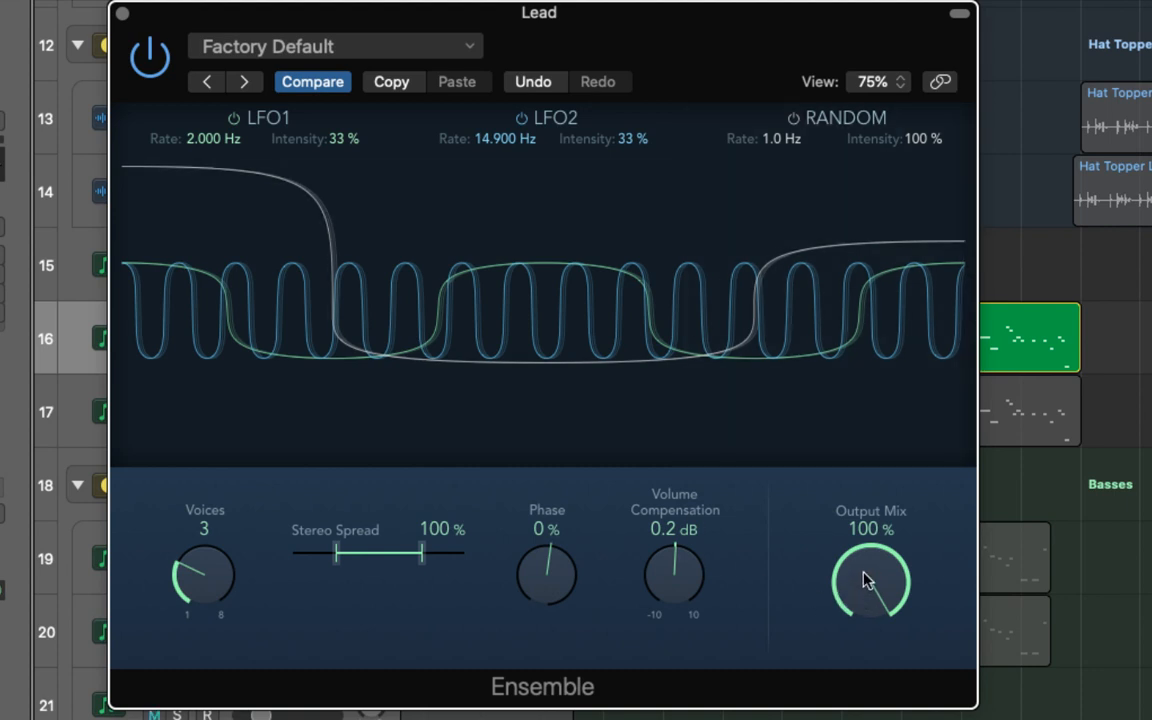
- Test the output mix at 55% and return it to 100%, and set the voices to 8 after auditioning a single voice
drag(866, 580, 853, 719)
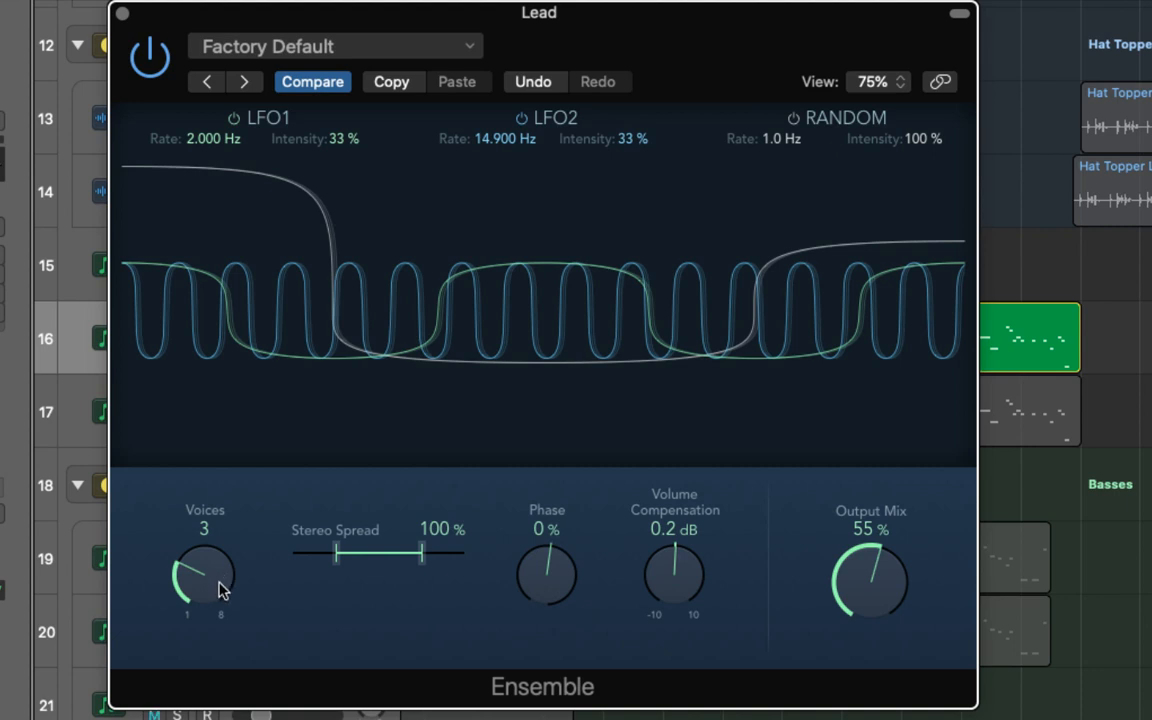
drag(898, 597, 856, 419)
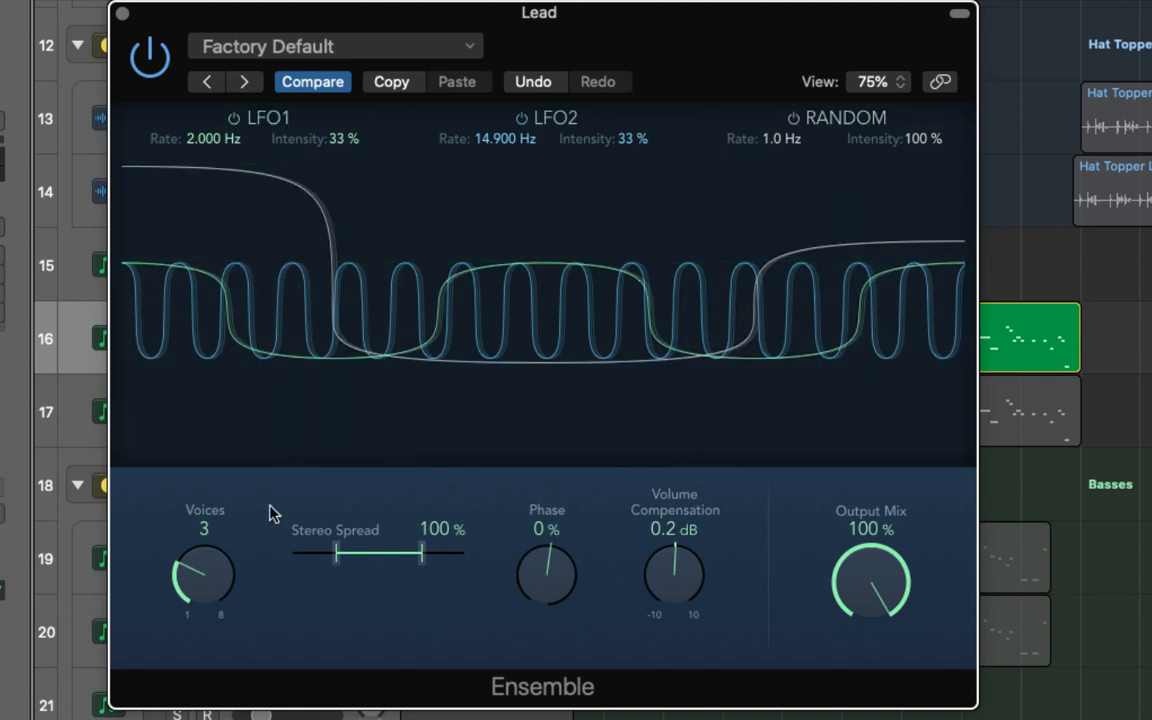
drag(216, 575, 216, 355)
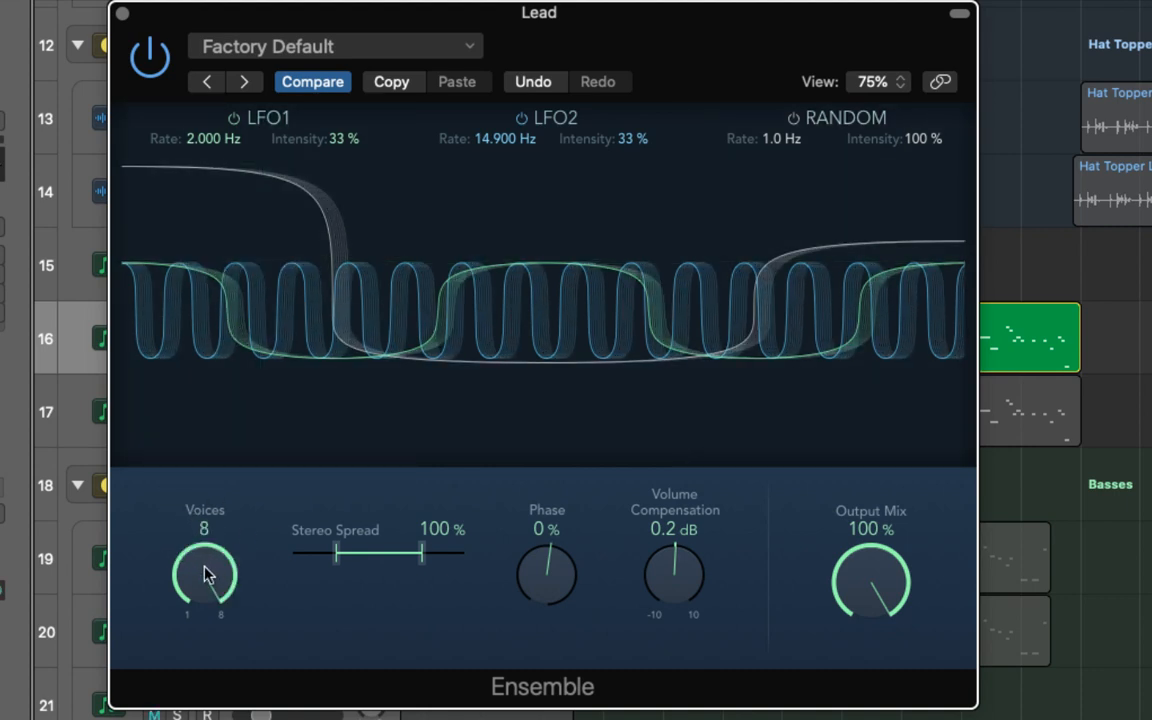
drag(210, 573, 226, 617)
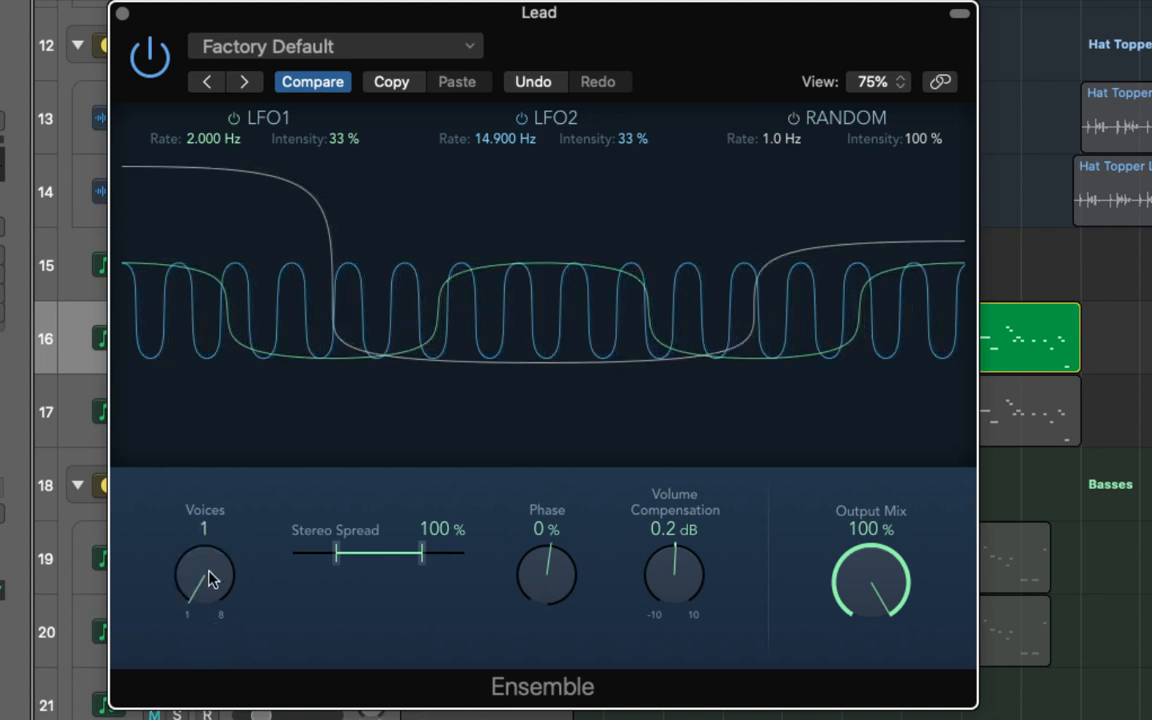
drag(208, 514, 170, 252)
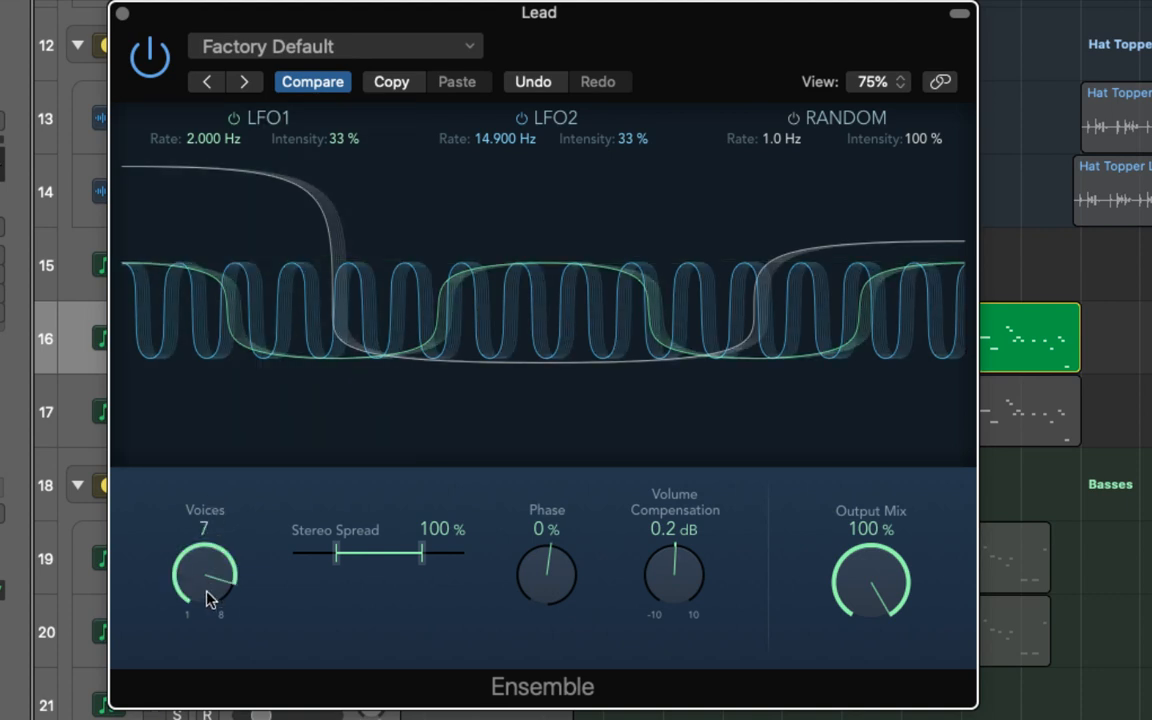
drag(190, 484, 191, 458)
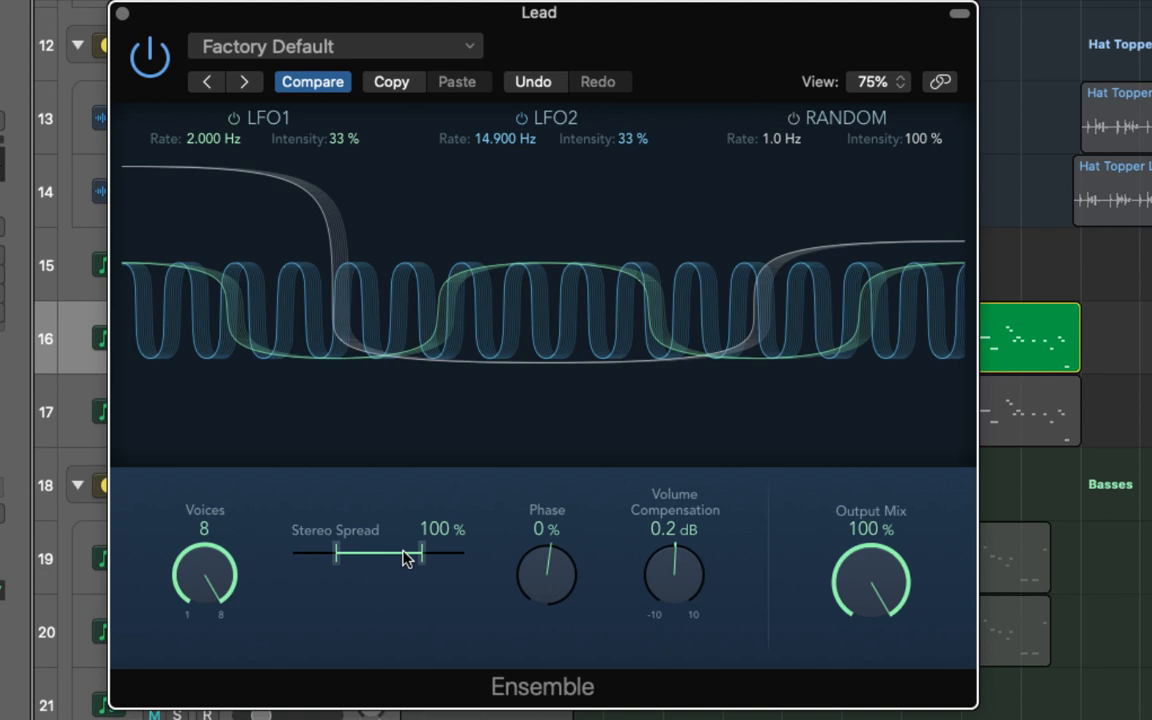
- Widen the stereo spread to 200% and bring it back to 100%
drag(405, 558, 467, 561)
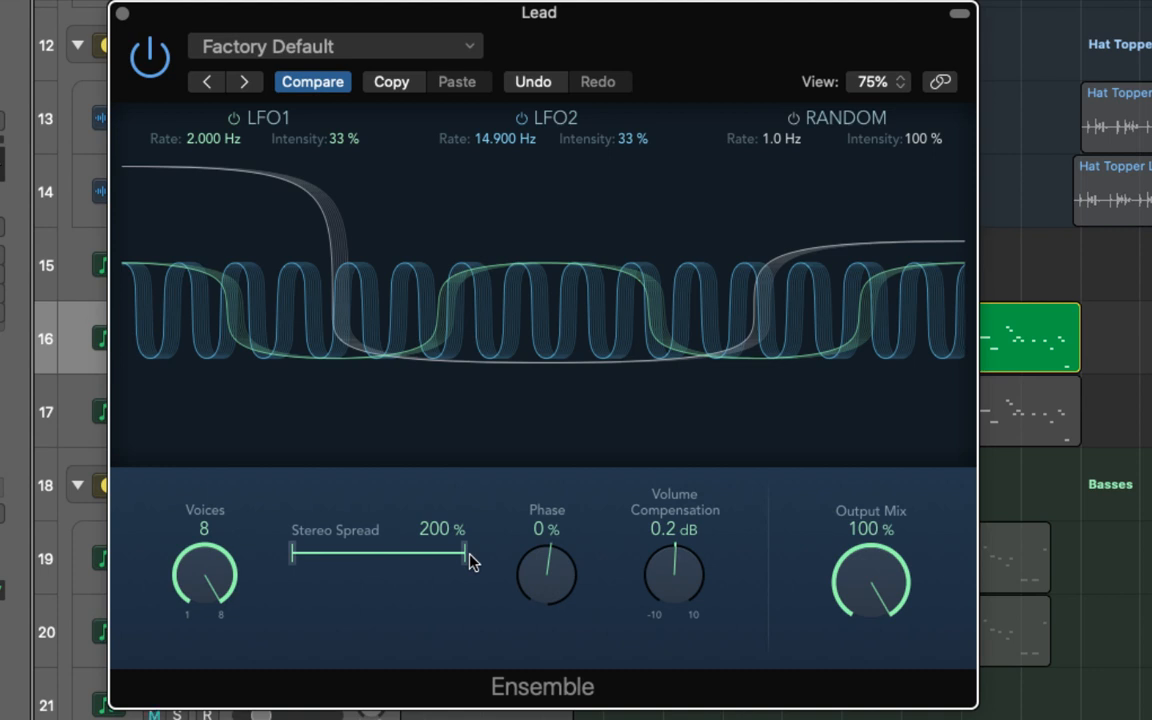
drag(467, 560, 445, 560)
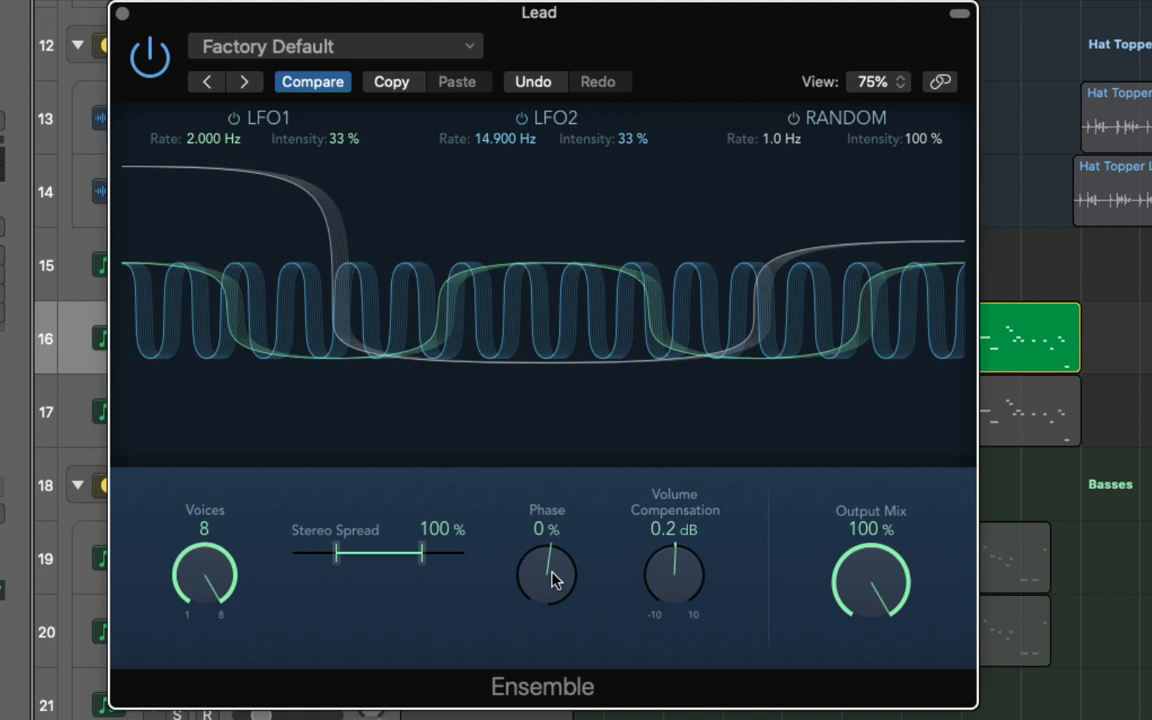
- Audition Ensemble's phase at -90% and +50%, and set it to +100%
mouse_move(553, 580)
mouse_down()
mouse_move(563, 456)
mouse_move(550, 482)
mouse_move(553, 648)
mouse_move(553, 570)
mouse_up()
drag(553, 578, 571, 342)
drag(553, 565, 553, 715)
drag(548, 570, 548, 705)
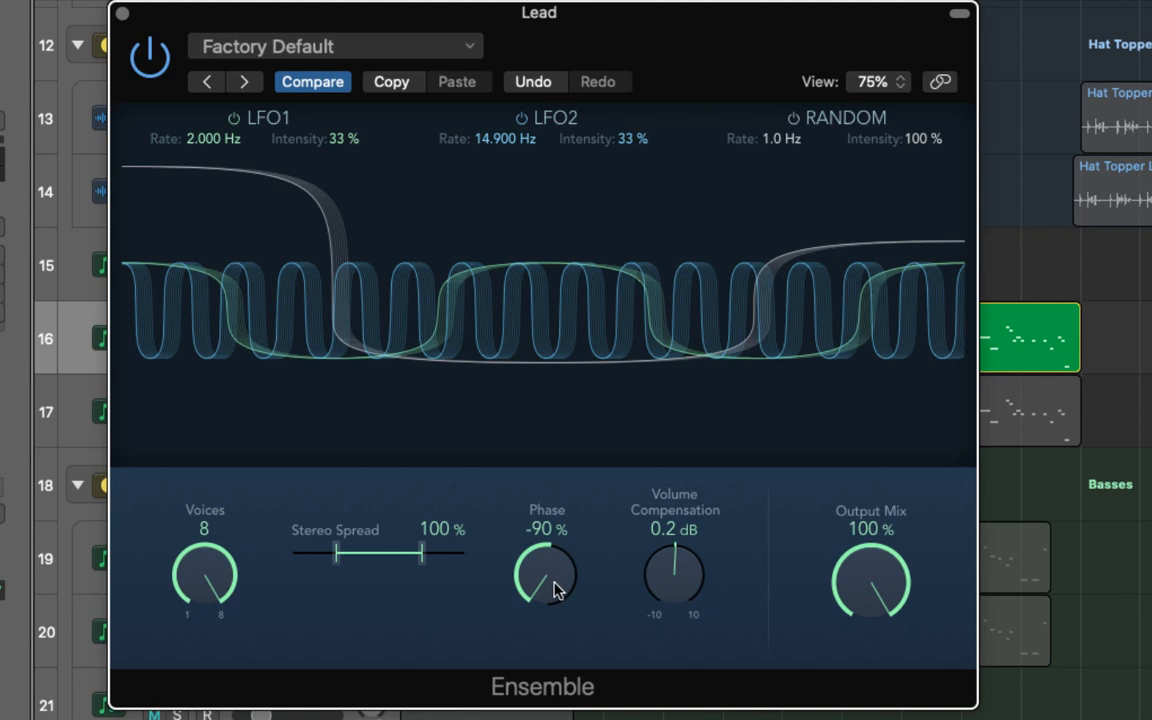
drag(541, 568, 587, 323)
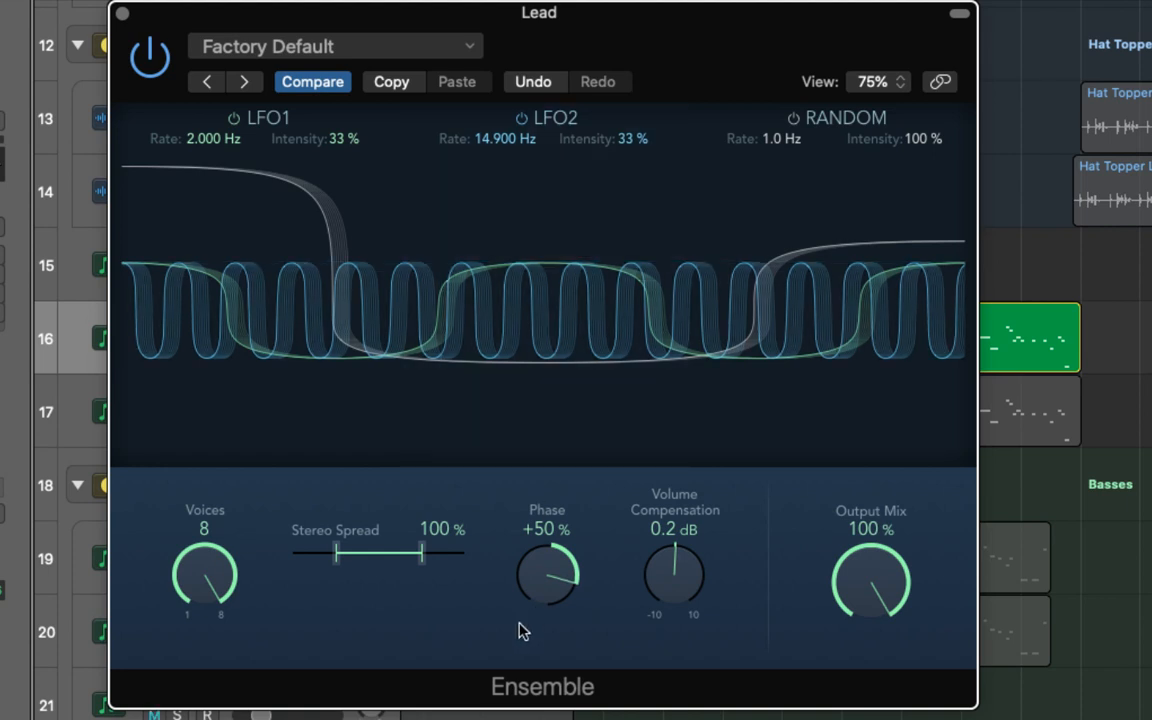
drag(518, 562, 557, 406)
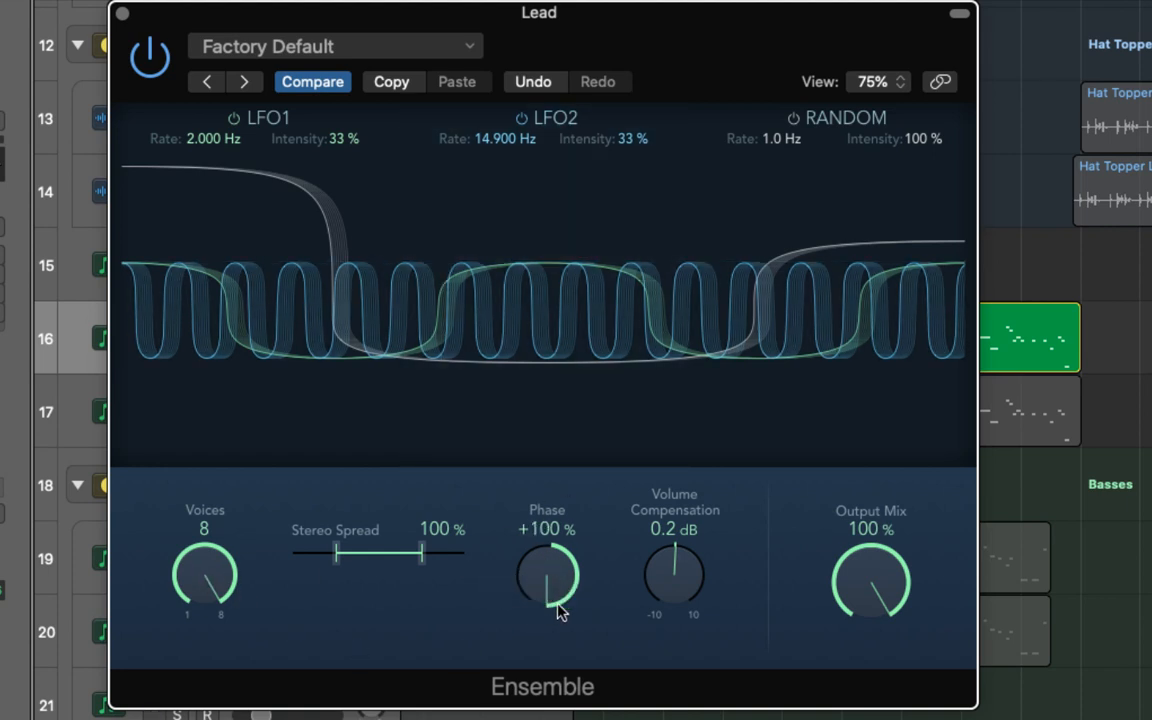
- Try 5 voices with +50% phase and 1 voice with +100% phase, and restore 8 voices at +100% phase
drag(205, 578, 221, 680)
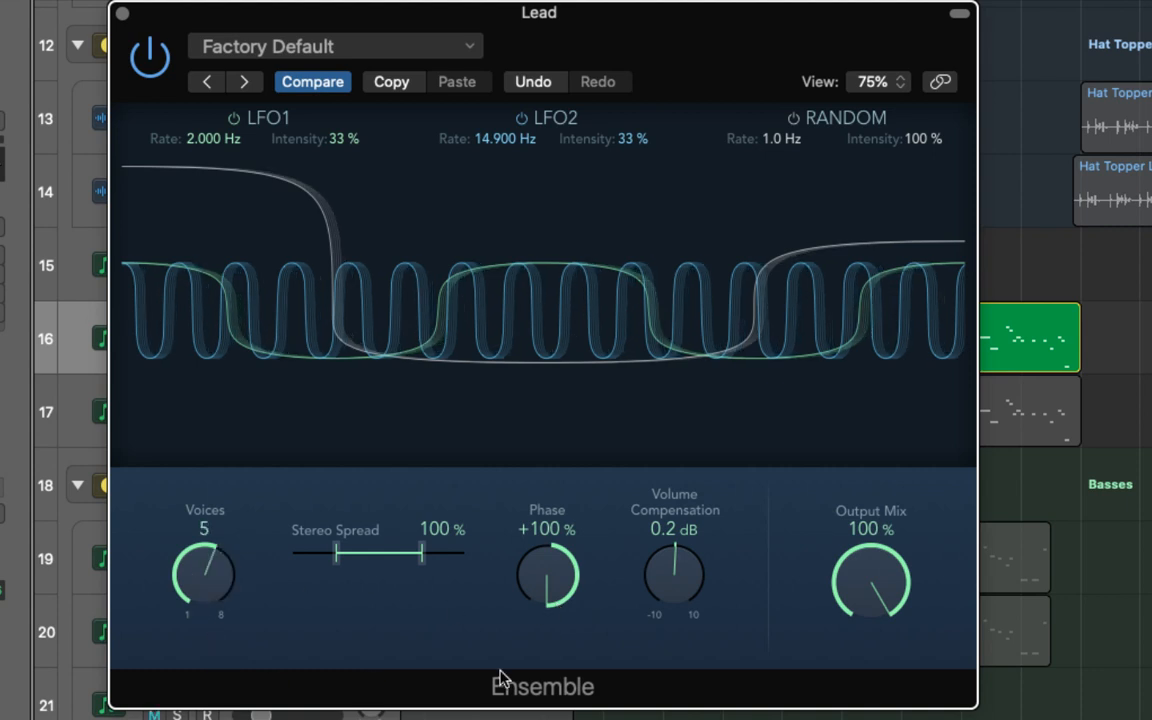
drag(546, 580, 549, 647)
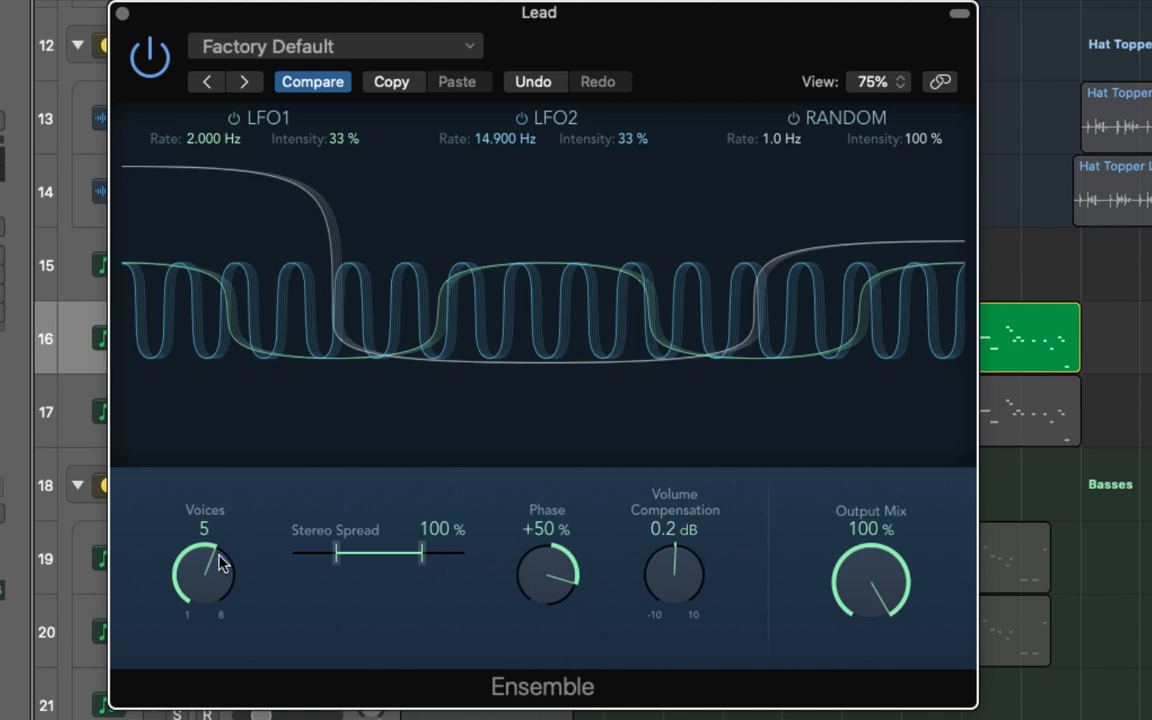
drag(205, 505, 205, 560)
drag(555, 588, 555, 520)
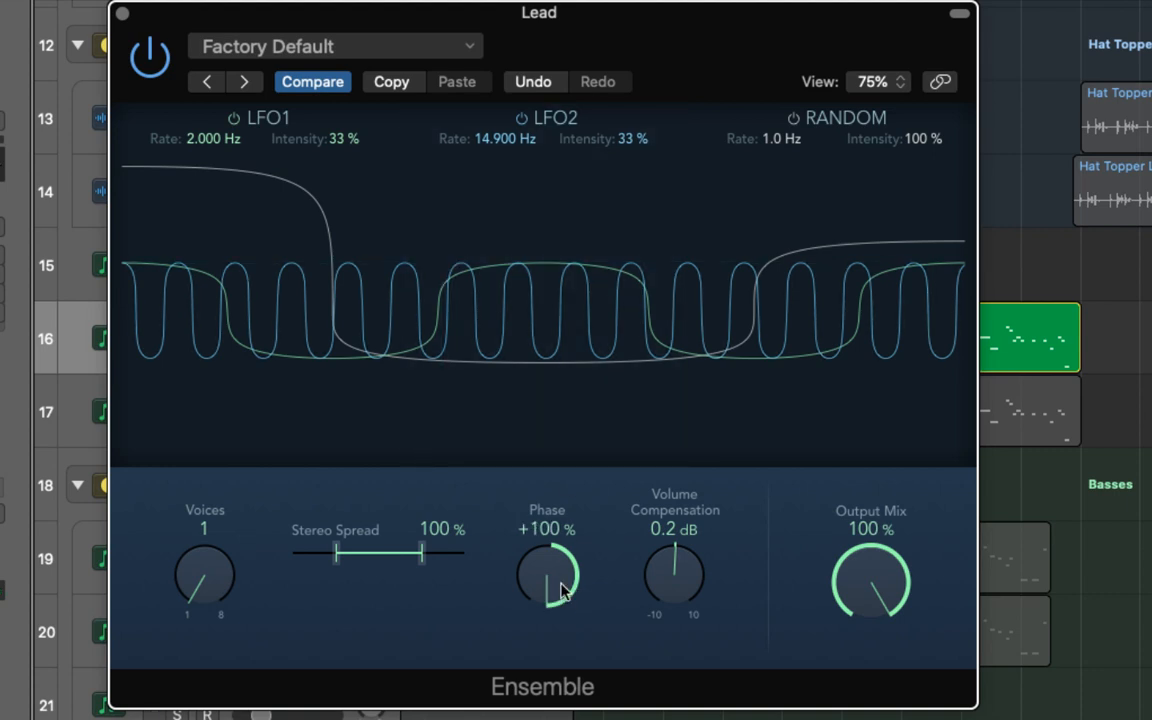
drag(558, 588, 563, 719)
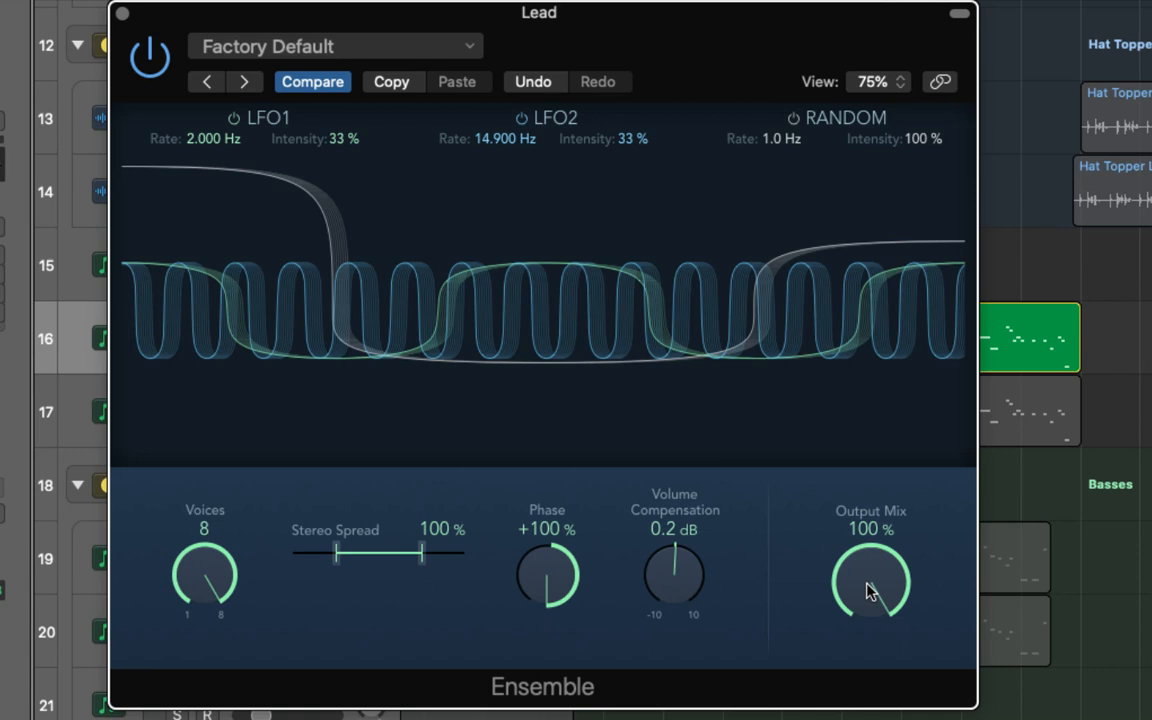
- Set Ensemble's volume compensation to 5.2 dB and the output mix to 50%
drag(694, 597, 710, 522)
drag(869, 510, 813, 586)
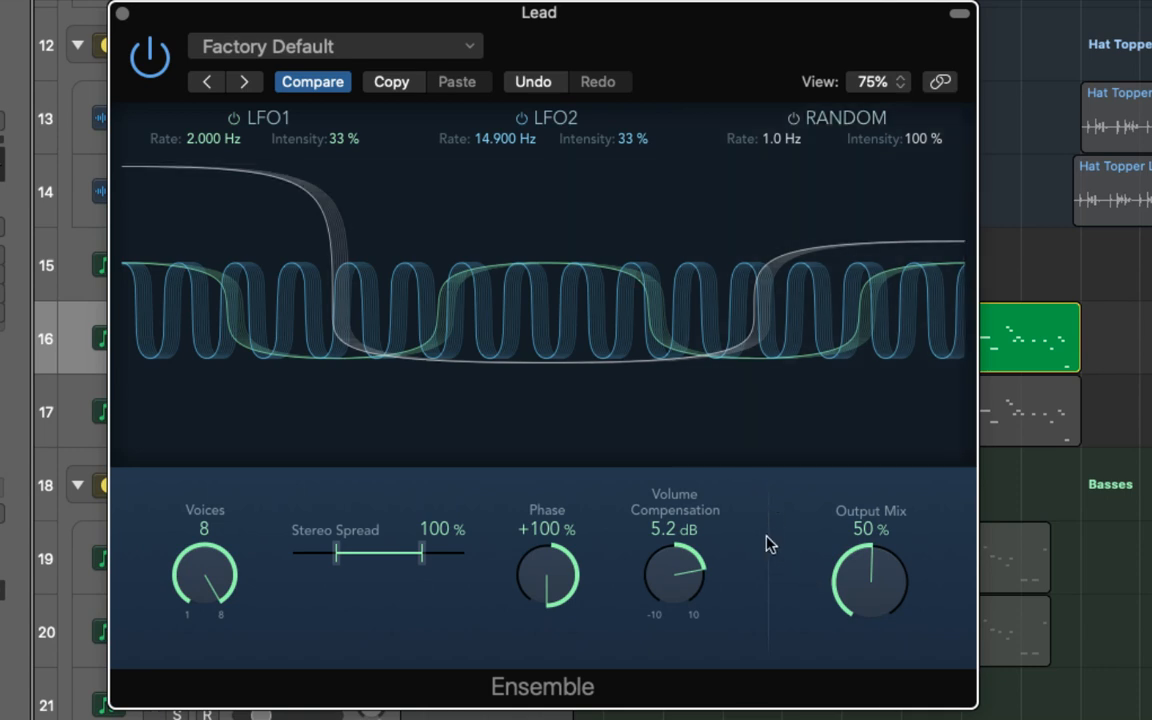